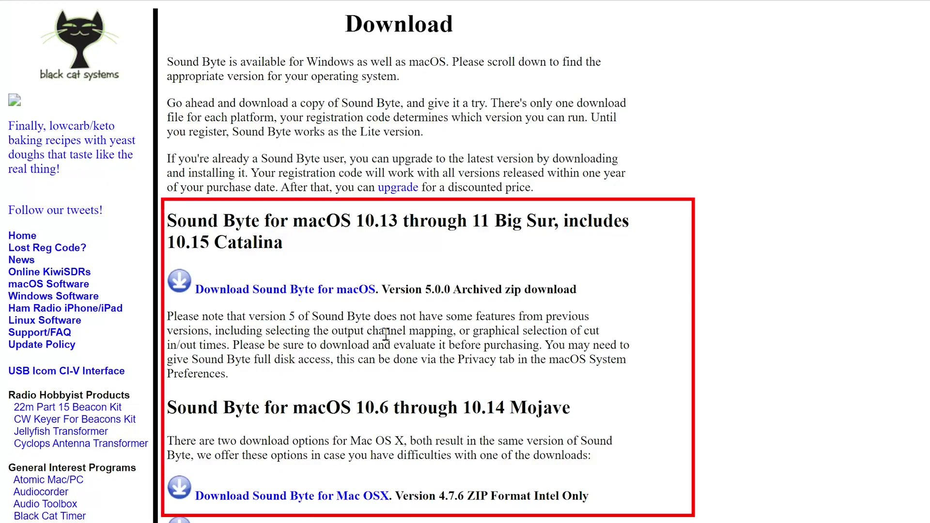
- Scroll the Sound Byte download page past the macOS sections to the Windows downloads
{"action": "scroll", "coordinate": [367, 312], "scroll_direction": "down", "scroll_amount": 6}
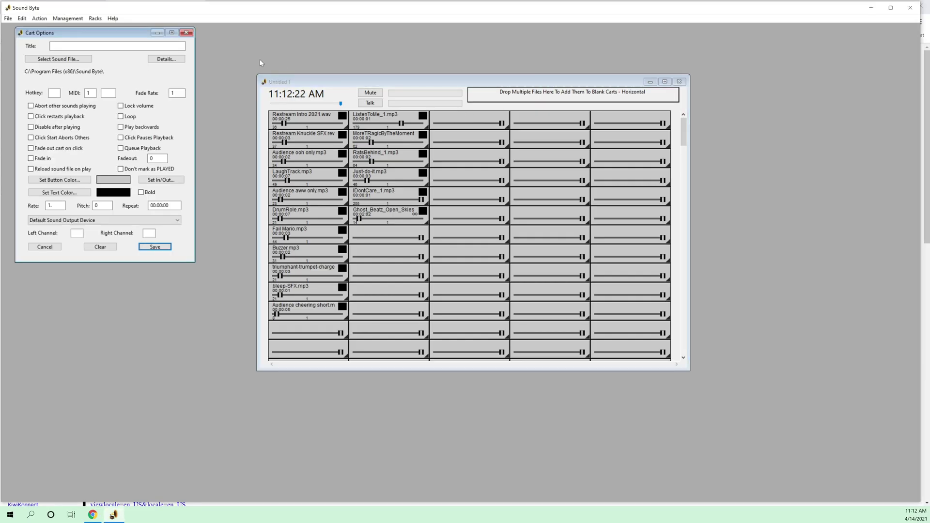
- Load Ghost_Beatz_Open_Skies_background_vocals_2_02.mp3 into a new cart and save it to the rack
{"action": "left_click_drag", "start_coordinate": [119, 37], "coordinate": [159, 69]}
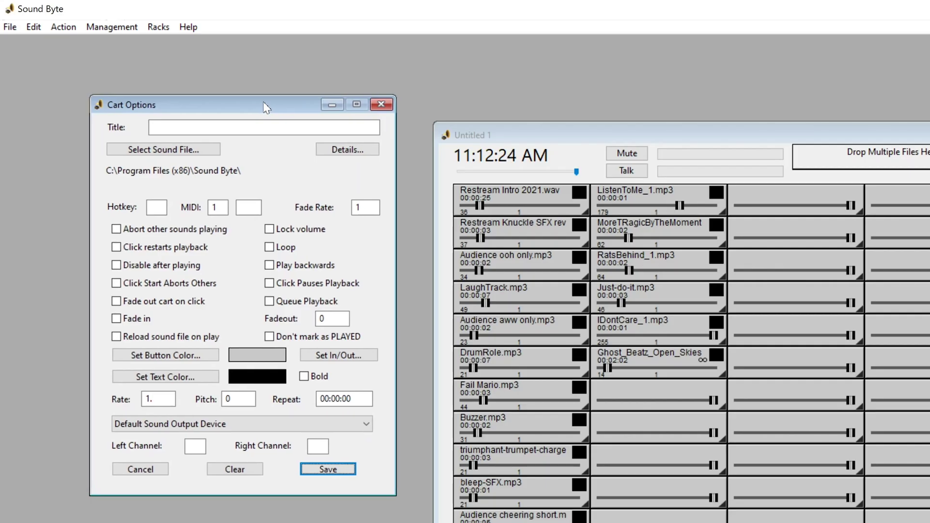
{"action": "left_click", "coordinate": [153, 149]}
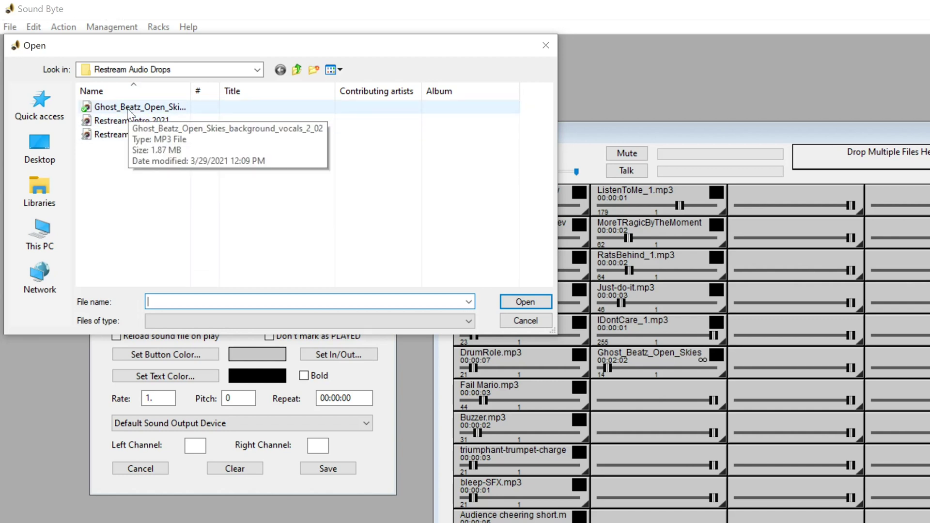
{"action": "left_click", "coordinate": [131, 111]}
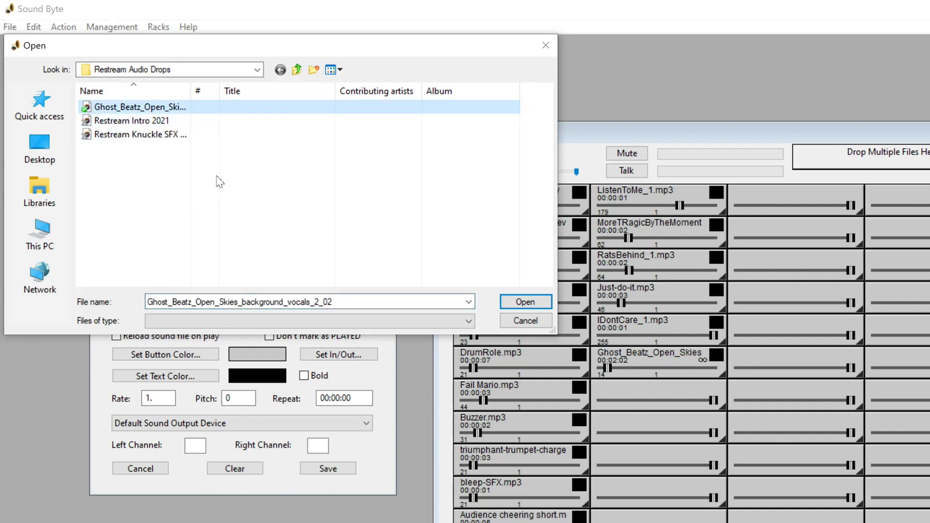
{"action": "left_click", "coordinate": [525, 303]}
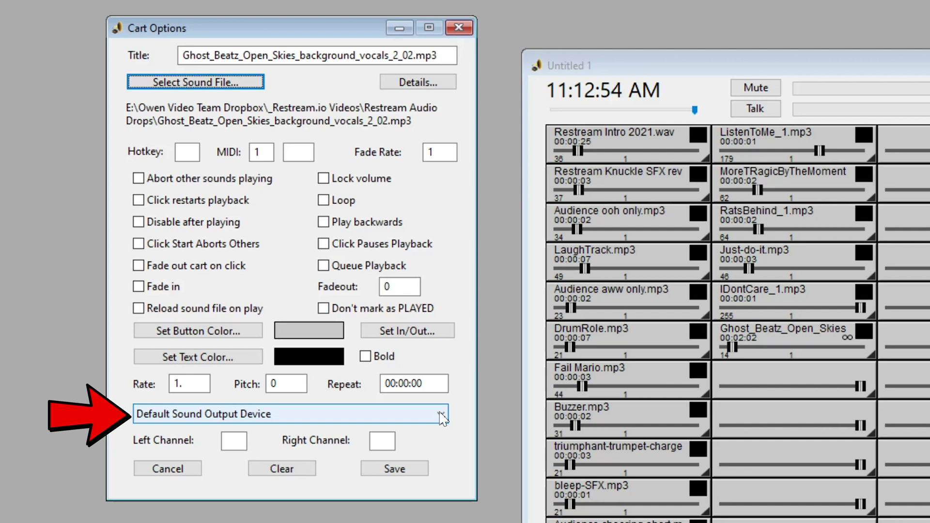
{"action": "left_click", "coordinate": [400, 470]}
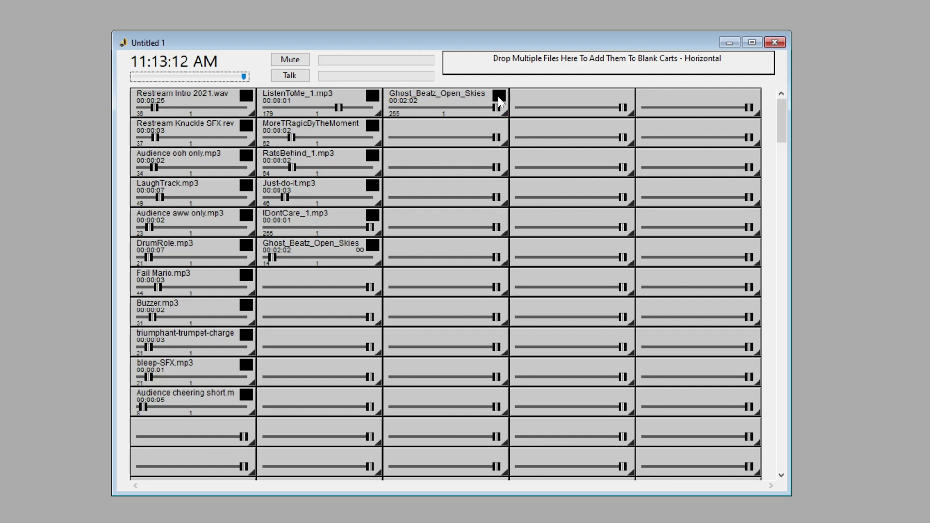
- Test-play the Ghost_Beatz cart and lower its volume from 255 to 3
{"action": "left_click", "coordinate": [499, 99]}
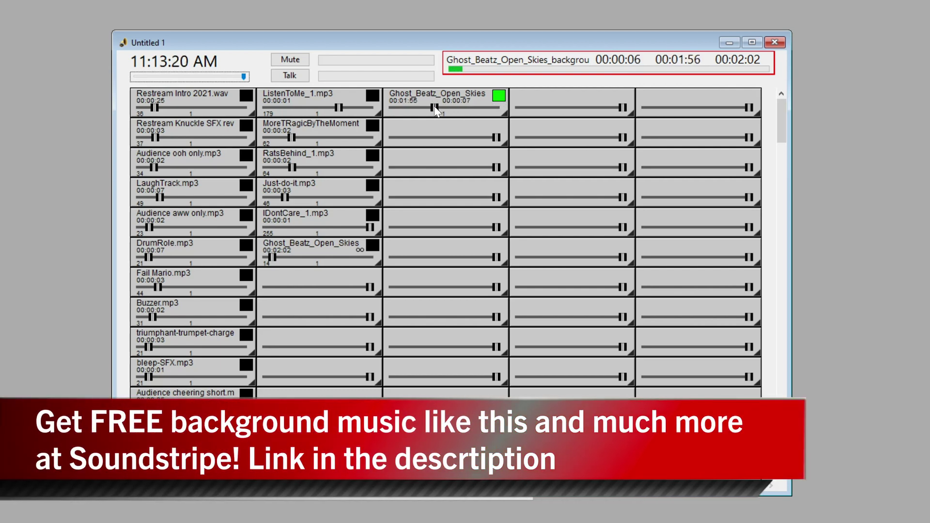
{"action": "left_click_drag", "start_coordinate": [502, 110], "coordinate": [406, 111]}
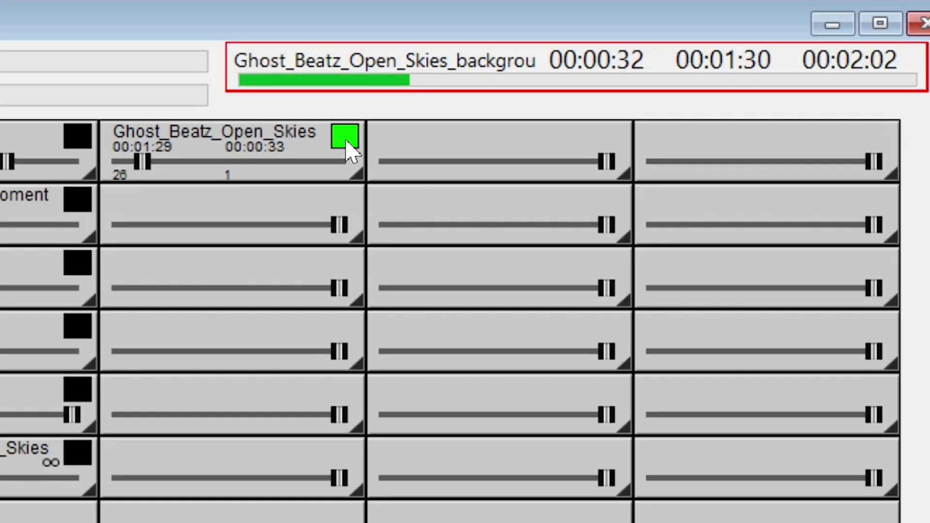
{"action": "left_click", "coordinate": [352, 153]}
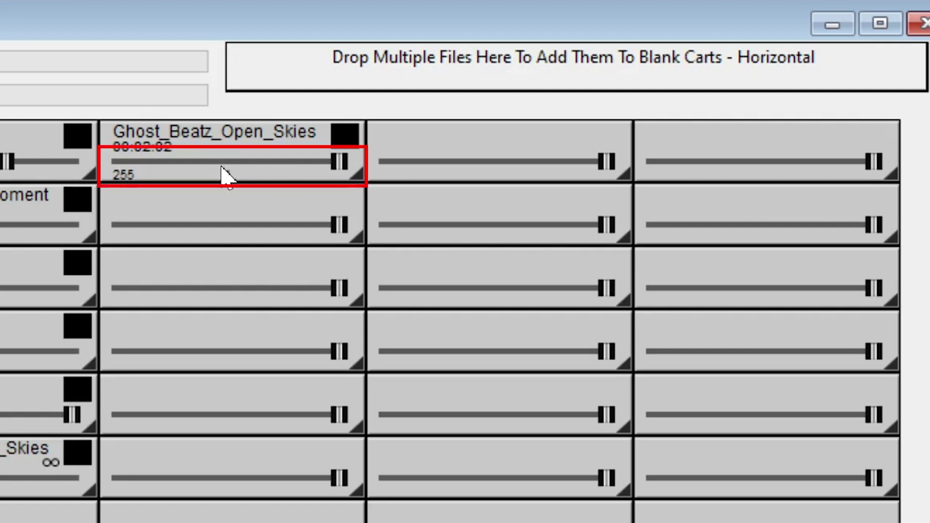
{"action": "left_click", "coordinate": [237, 163]}
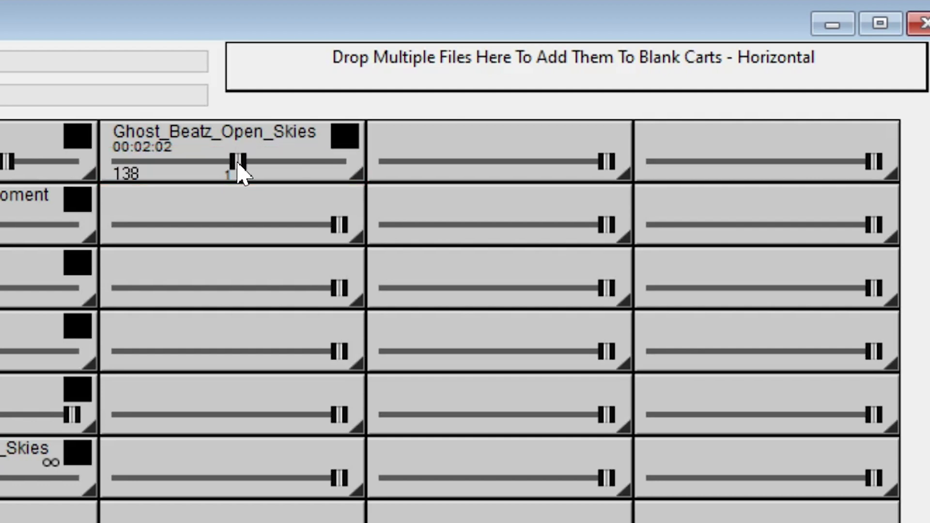
{"action": "left_click", "coordinate": [121, 162]}
{"action": "left_click", "coordinate": [341, 138]}
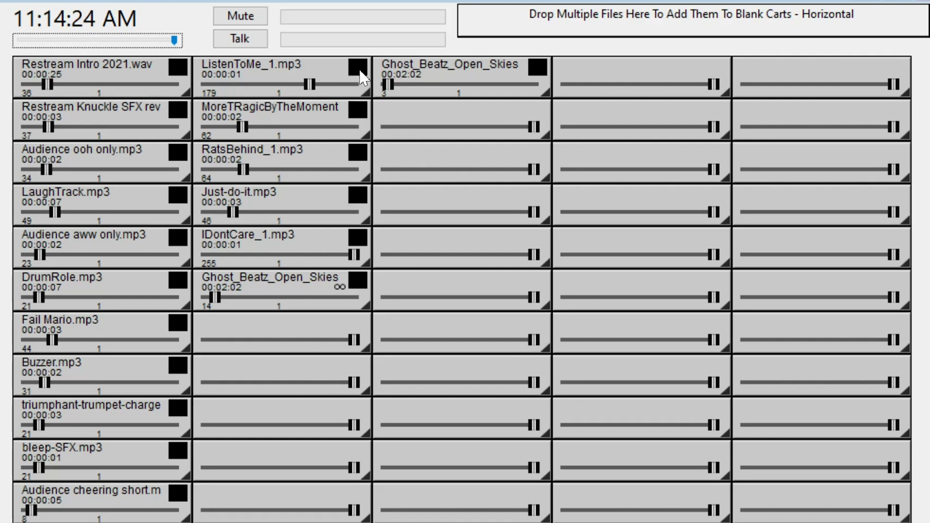
- Test-play RatsBehind, Just-do-it, MoreTRagic, IDontCare, LaughTrack, trumpet fanfare and bleep-SFX carts in turn
{"action": "left_click", "coordinate": [359, 153]}
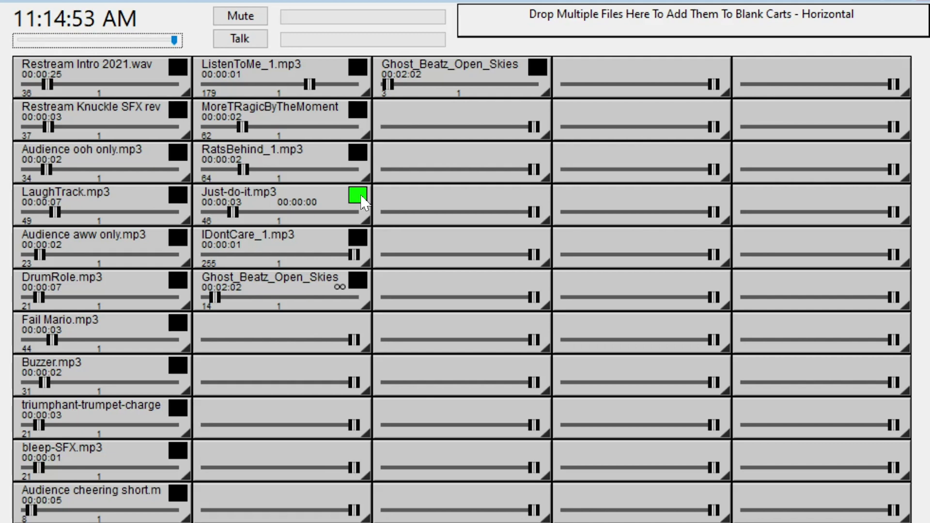
{"action": "left_click", "coordinate": [358, 196]}
{"action": "left_click", "coordinate": [358, 111]}
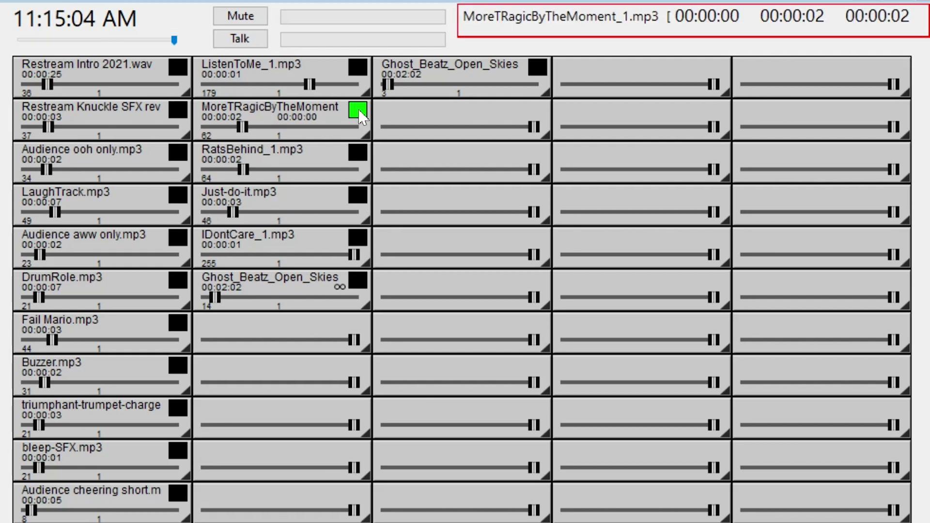
{"action": "left_click", "coordinate": [358, 238]}
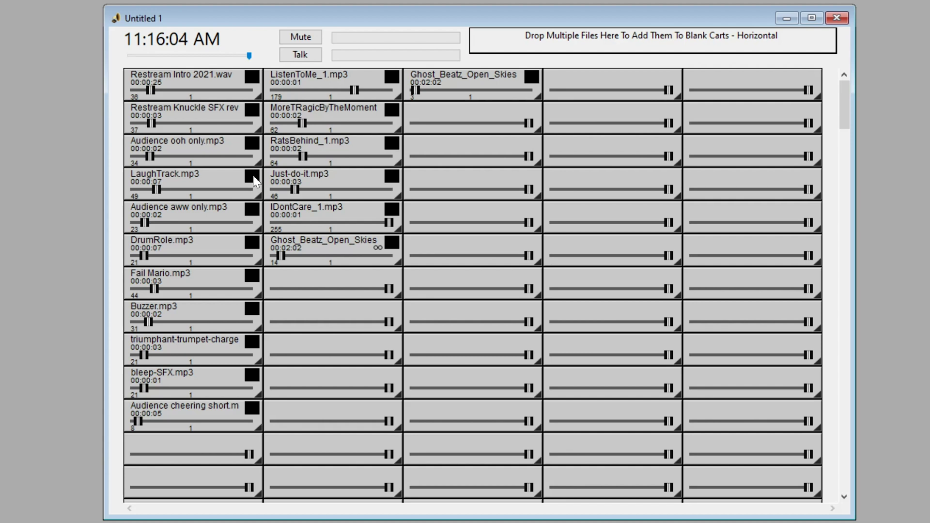
{"action": "left_click", "coordinate": [251, 177]}
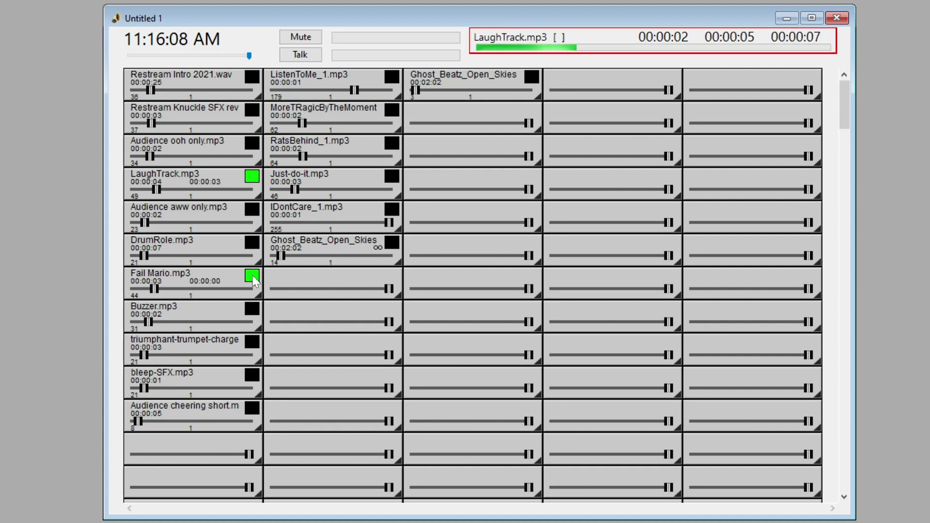
{"action": "left_click", "coordinate": [252, 344]}
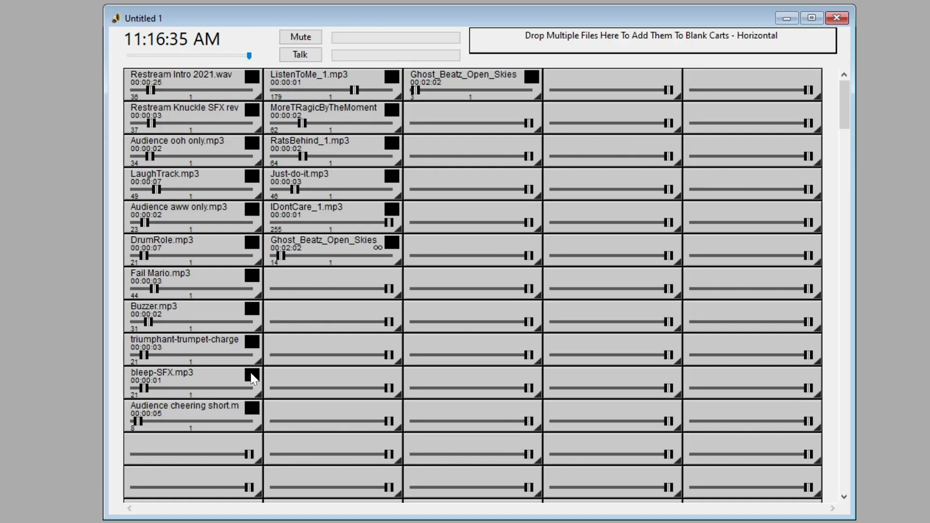
{"action": "left_click", "coordinate": [252, 376]}
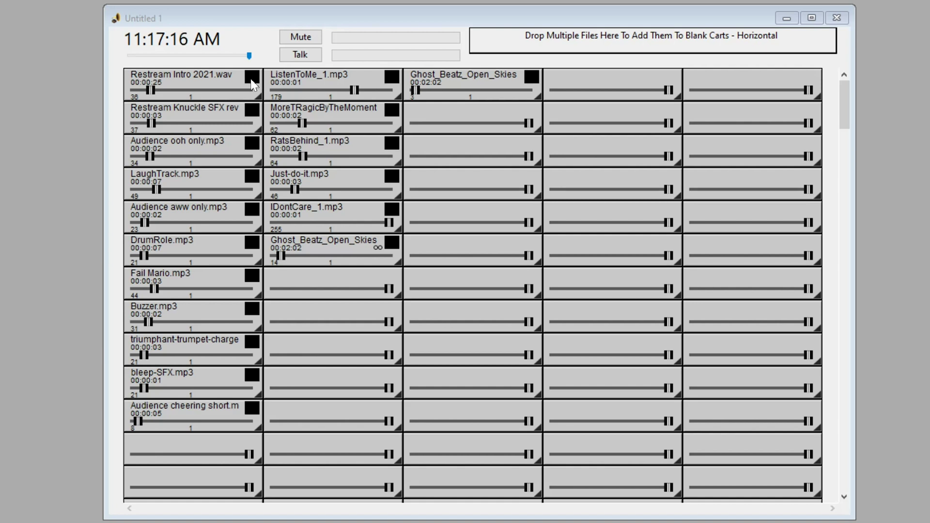
- Play the Restream Intro 2021.wav cart and layer the short audience cheering over it
{"action": "left_click", "coordinate": [252, 81]}
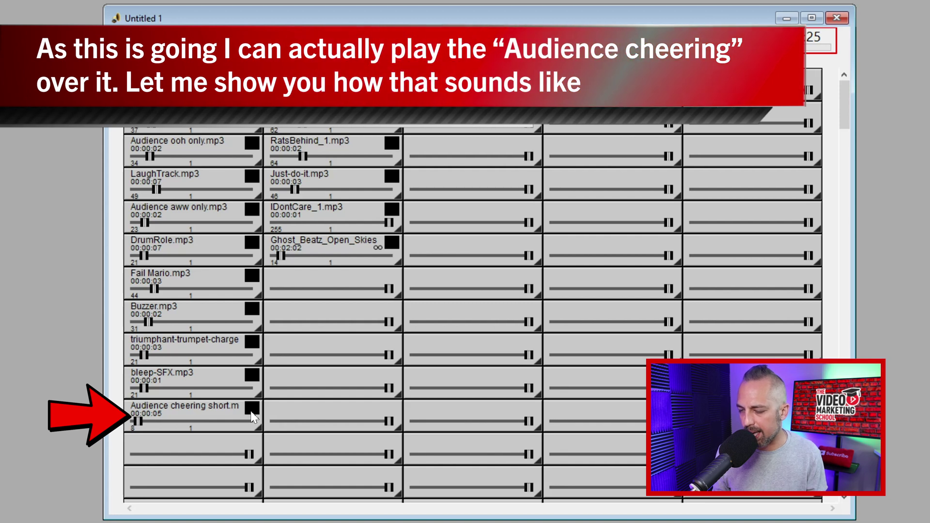
{"action": "left_click", "coordinate": [252, 417]}
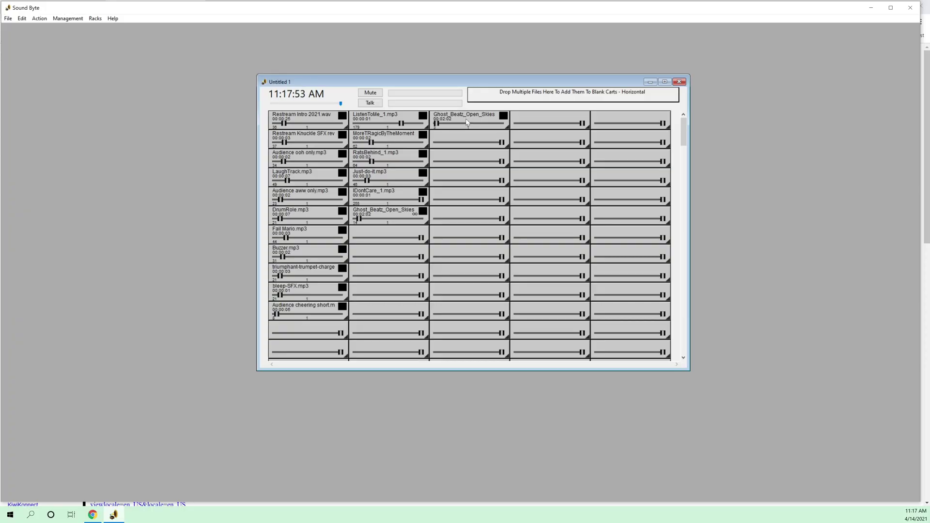
- Give the Ghost_Beatz cart a pink button colour in Cart Options and save it
{"action": "right_click", "coordinate": [467, 122]}
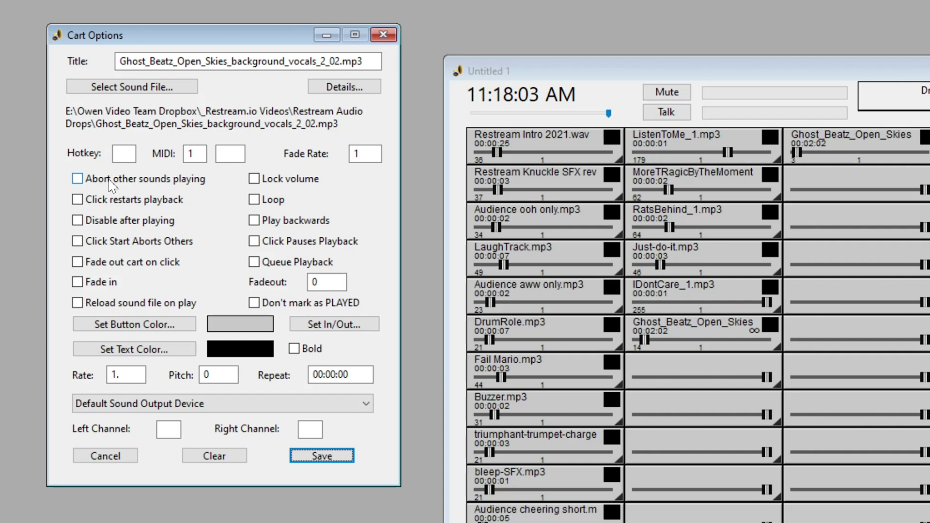
{"action": "left_click", "coordinate": [78, 179]}
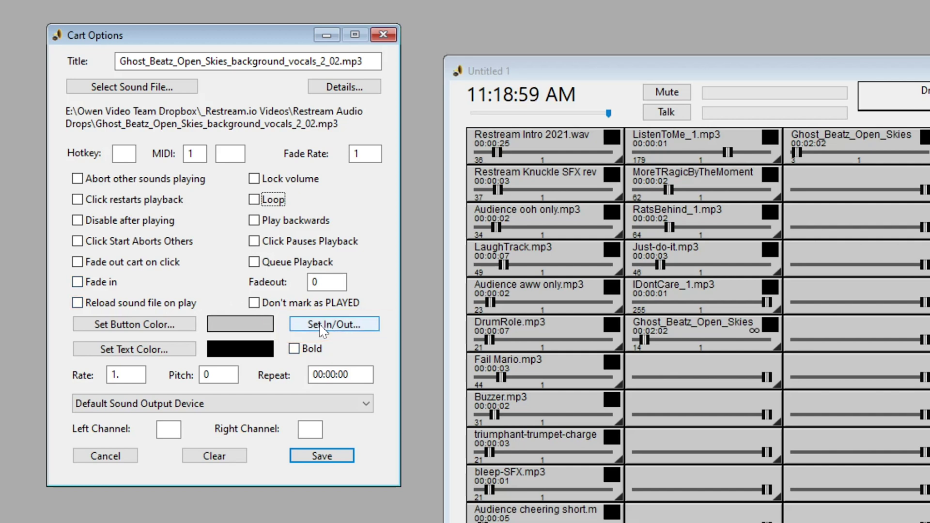
{"action": "left_click", "coordinate": [321, 332]}
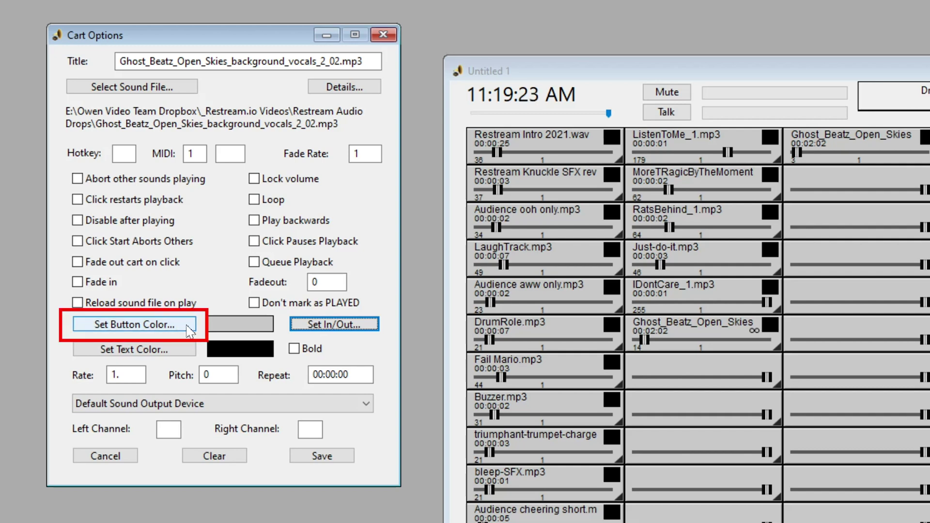
{"action": "left_click", "coordinate": [189, 331]}
{"action": "left_click", "coordinate": [27, 3]}
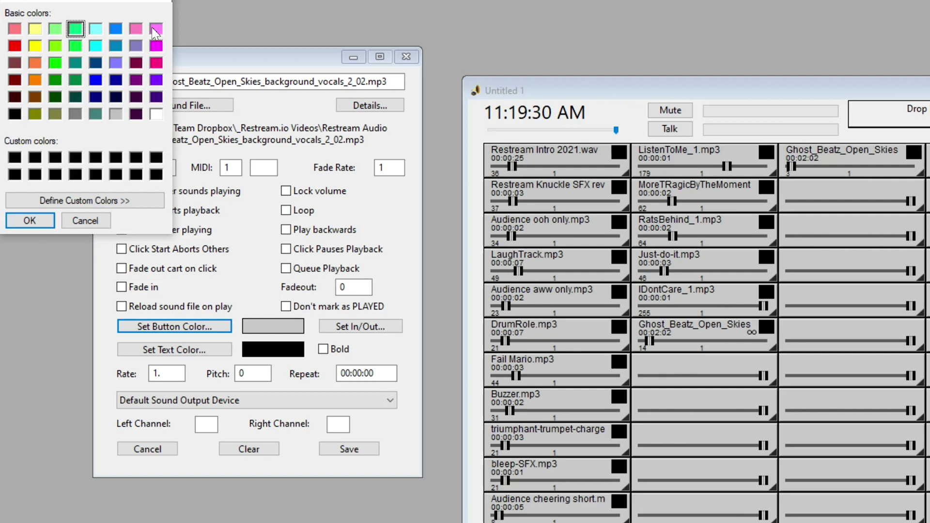
{"action": "left_click", "coordinate": [52, 223]}
{"action": "left_click", "coordinate": [345, 449]}
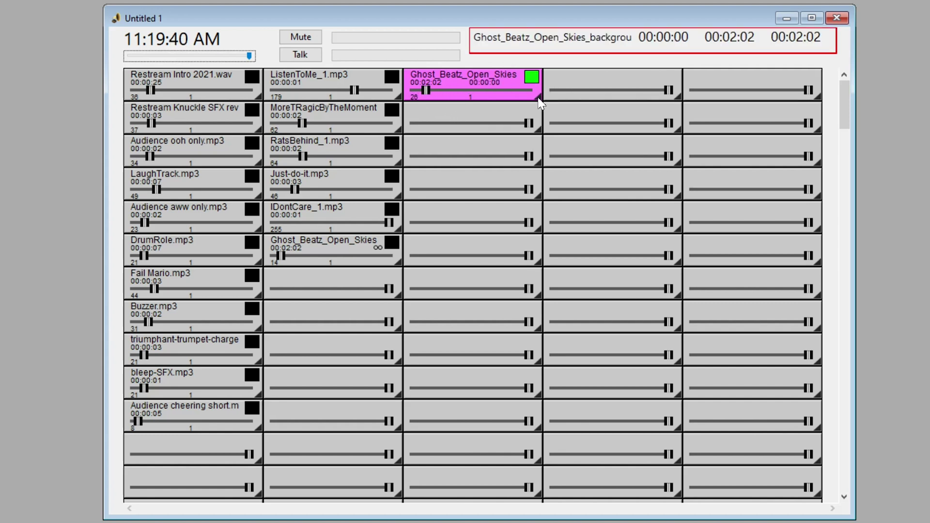
- Move the pink cart beside Buzzer.mp3, fit the rack window upper-left, and stop the cart
{"action": "left_click_drag", "start_coordinate": [540, 102], "coordinate": [405, 338]}
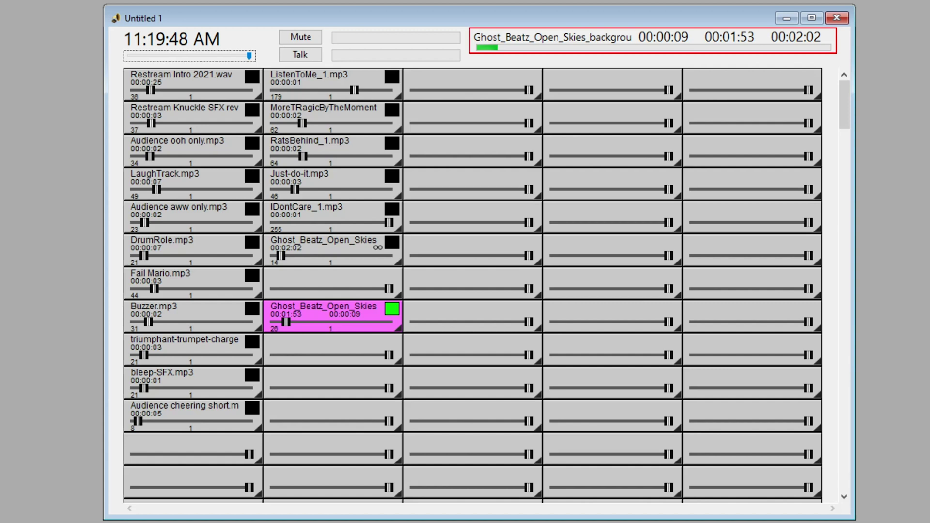
{"action": "left_click_drag", "start_coordinate": [856, 273], "coordinate": [439, 189]}
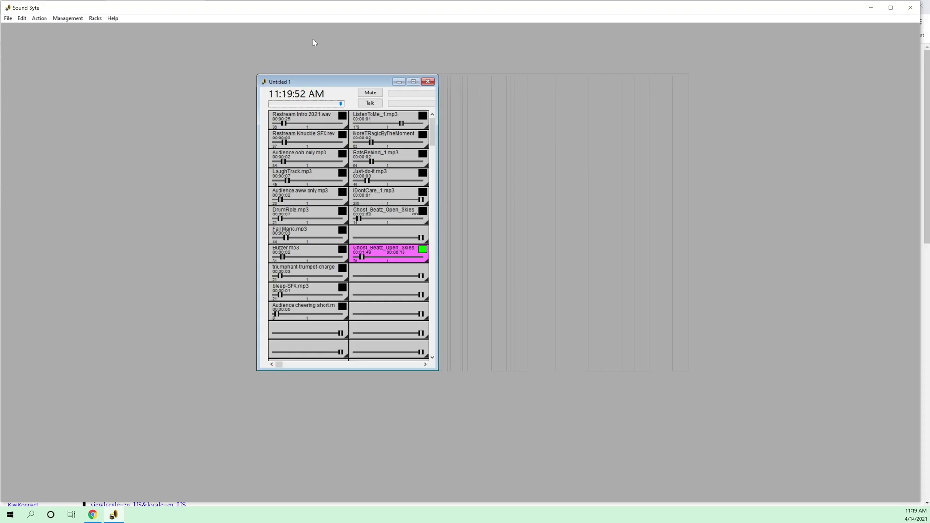
{"action": "left_click_drag", "start_coordinate": [331, 79], "coordinate": [111, 36]}
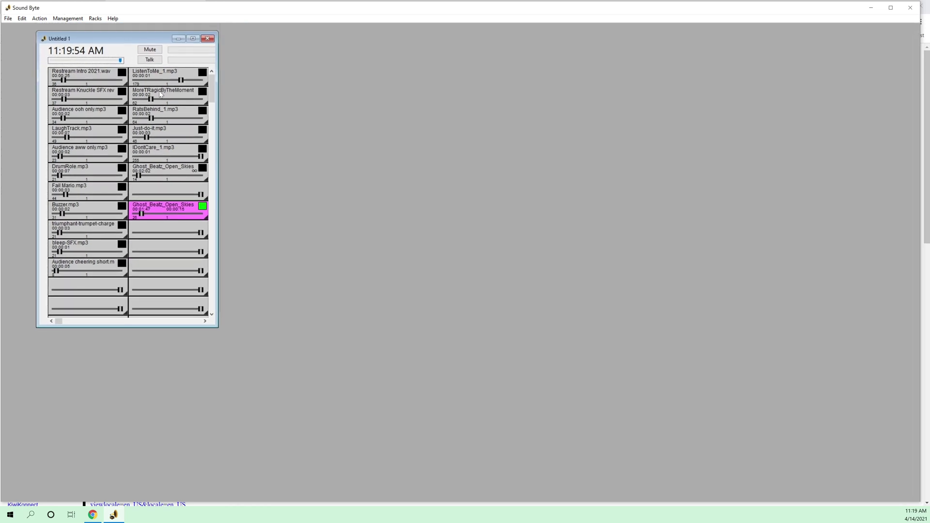
{"action": "left_click_drag", "start_coordinate": [219, 159], "coordinate": [226, 244]}
{"action": "left_click", "coordinate": [203, 206]}
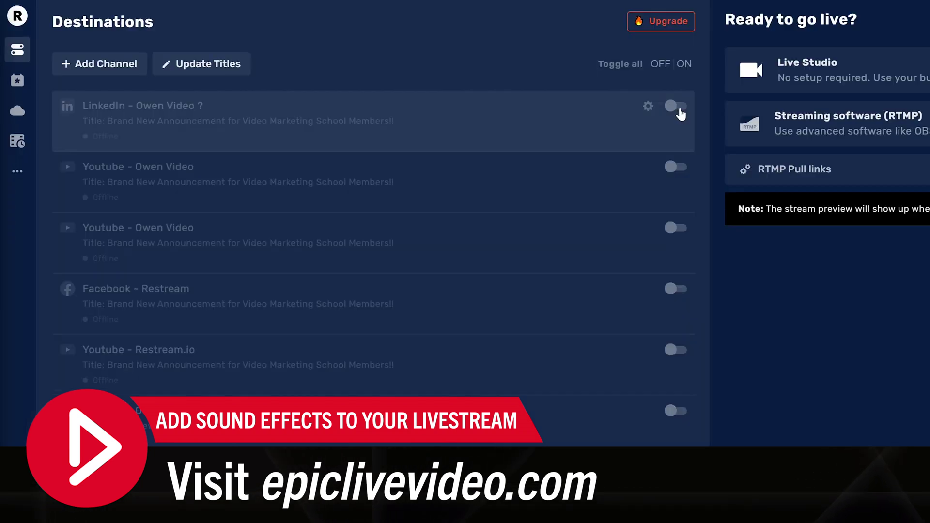
- Enable LinkedIn, both YouTube, Facebook - Restream and Youtube - Restream.io destinations, then enter Live Studio
{"action": "left_click", "coordinate": [680, 112]}
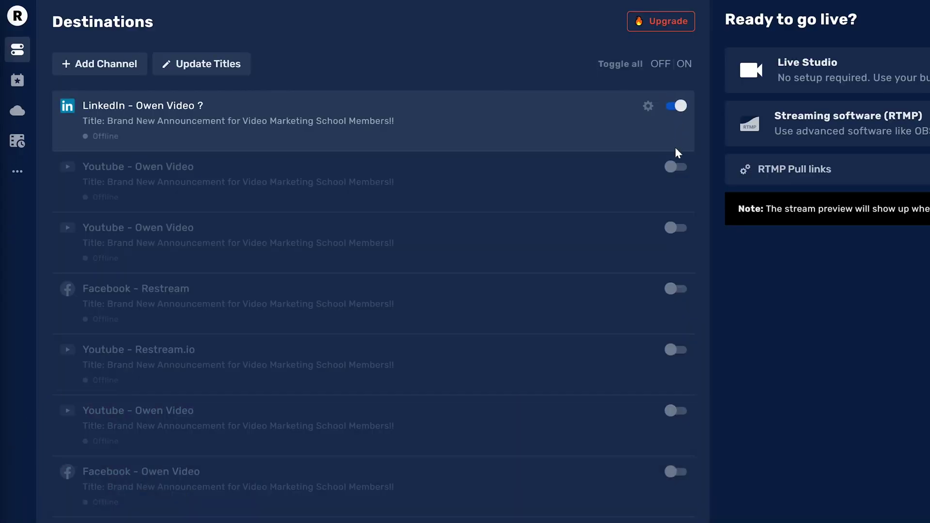
{"action": "left_click", "coordinate": [677, 169]}
{"action": "left_click", "coordinate": [677, 230]}
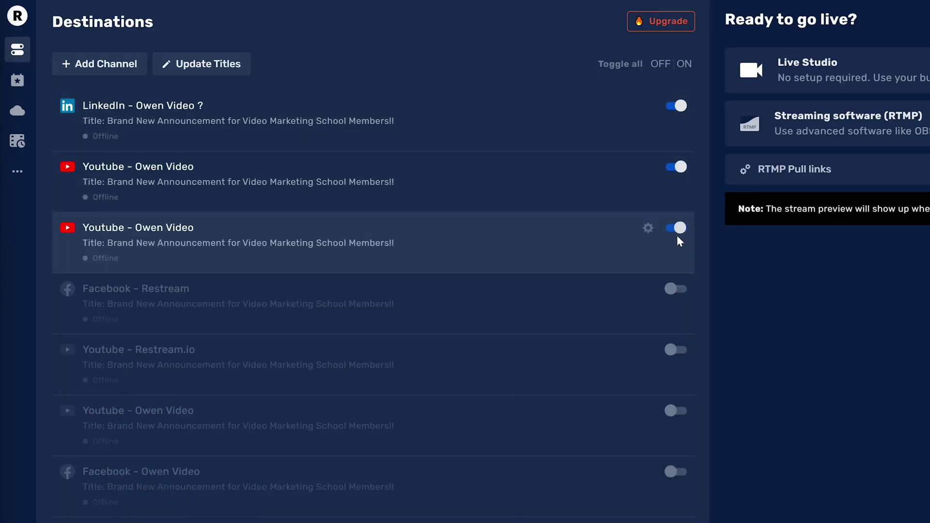
{"action": "left_click", "coordinate": [683, 292]}
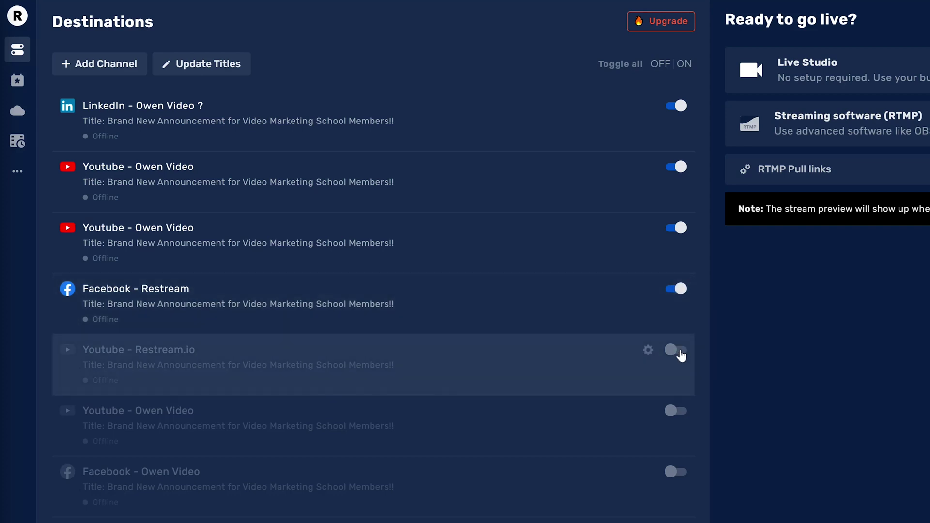
{"action": "left_click", "coordinate": [680, 353]}
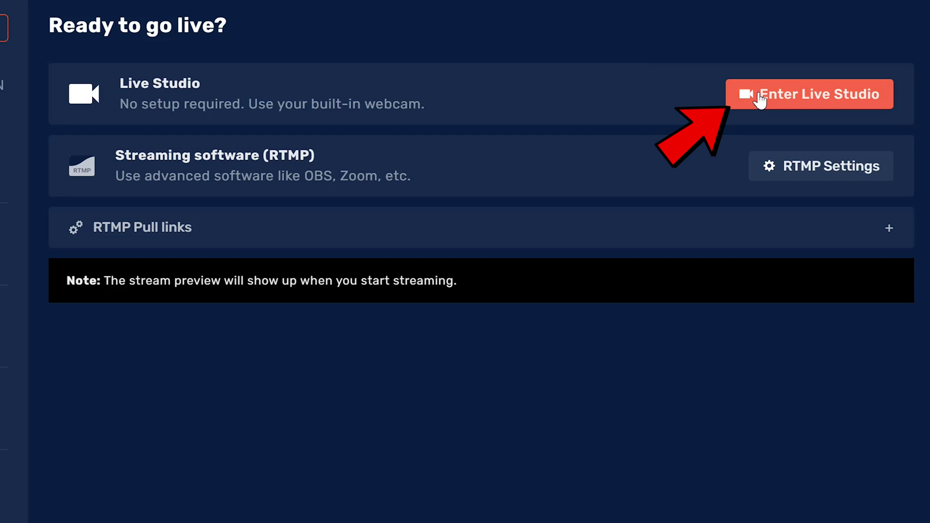
{"action": "left_click", "coordinate": [759, 99]}
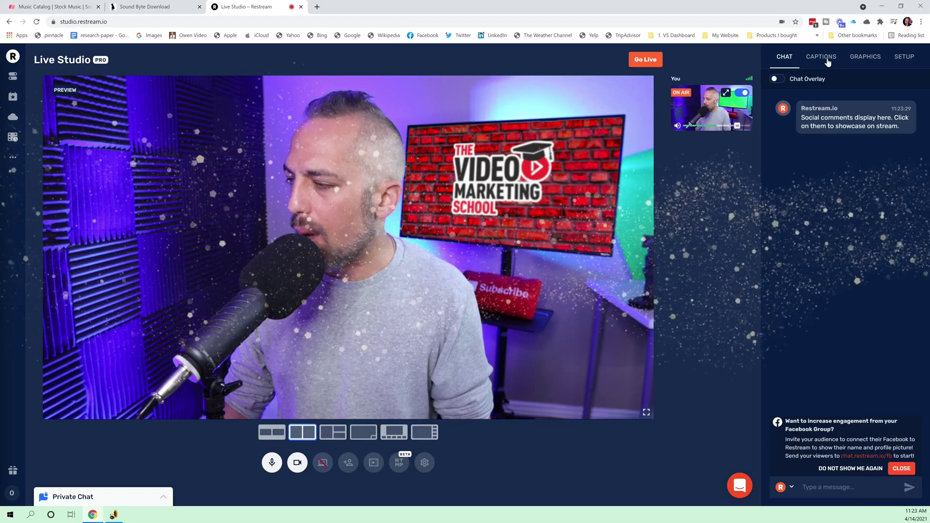
- Show the Graphics panel and check device settings, leaving audio input on Default
{"action": "left_click", "coordinate": [827, 61]}
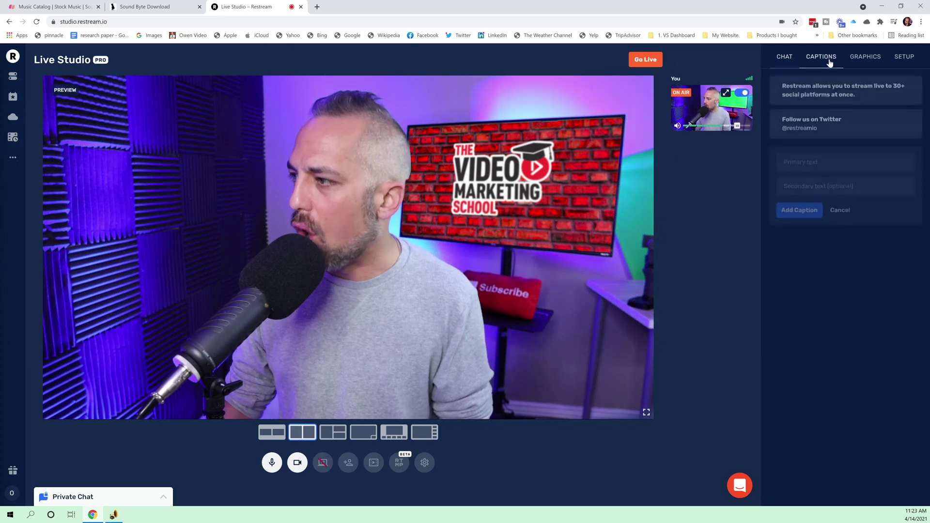
{"action": "left_click", "coordinate": [858, 59]}
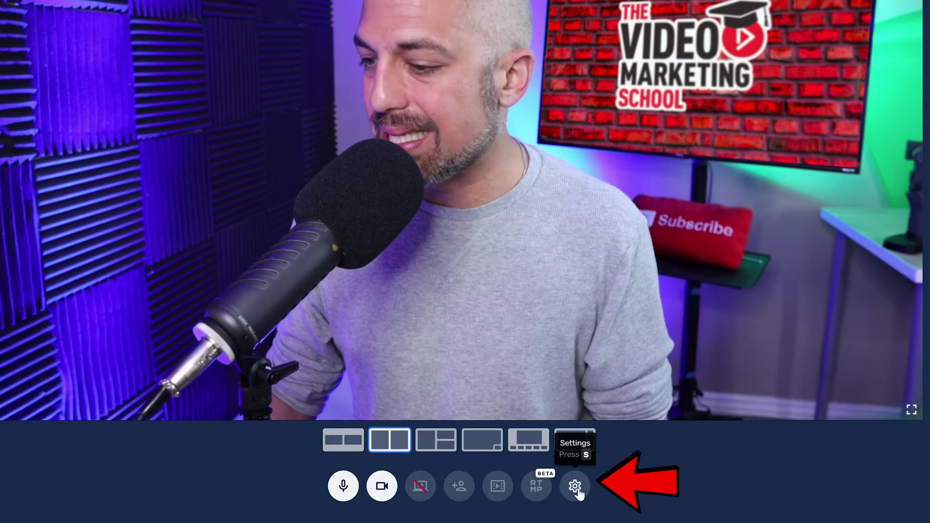
{"action": "left_click", "coordinate": [425, 464]}
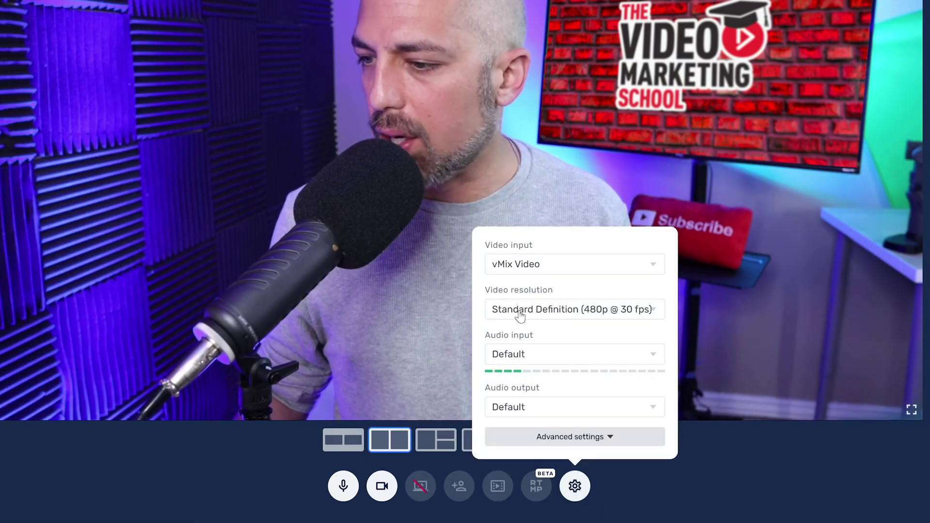
{"action": "left_click", "coordinate": [520, 354]}
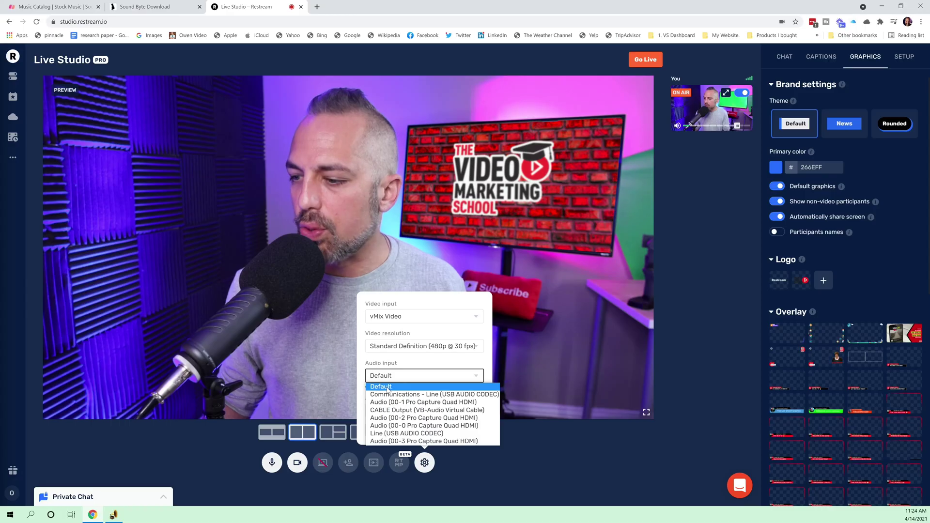
{"action": "left_click", "coordinate": [387, 387]}
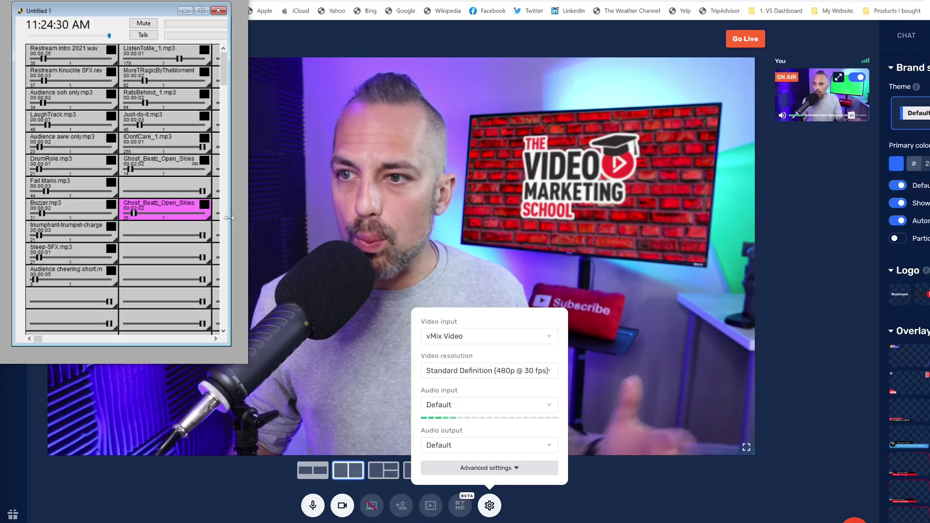
- Confirm the pink cart outputs to Default Sound Output Device, then start it playing
{"action": "right_click", "coordinate": [183, 215]}
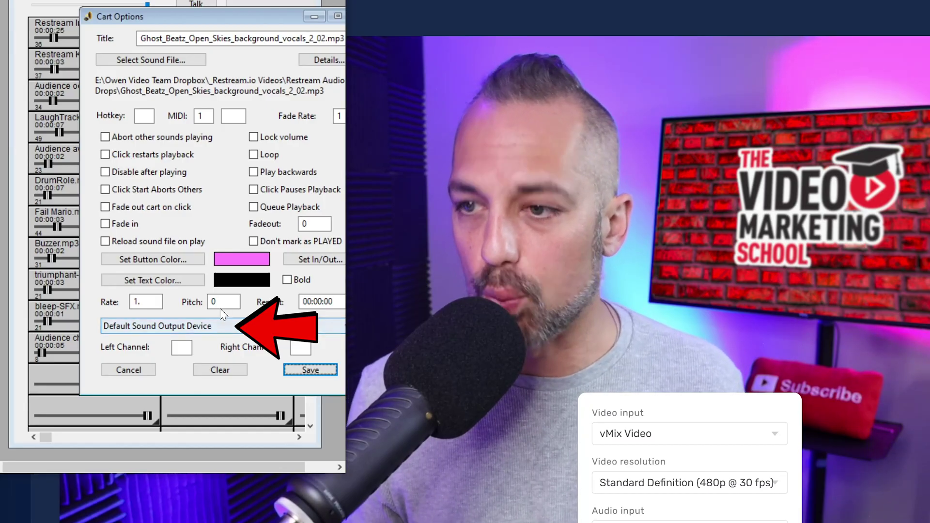
{"action": "left_click", "coordinate": [148, 371]}
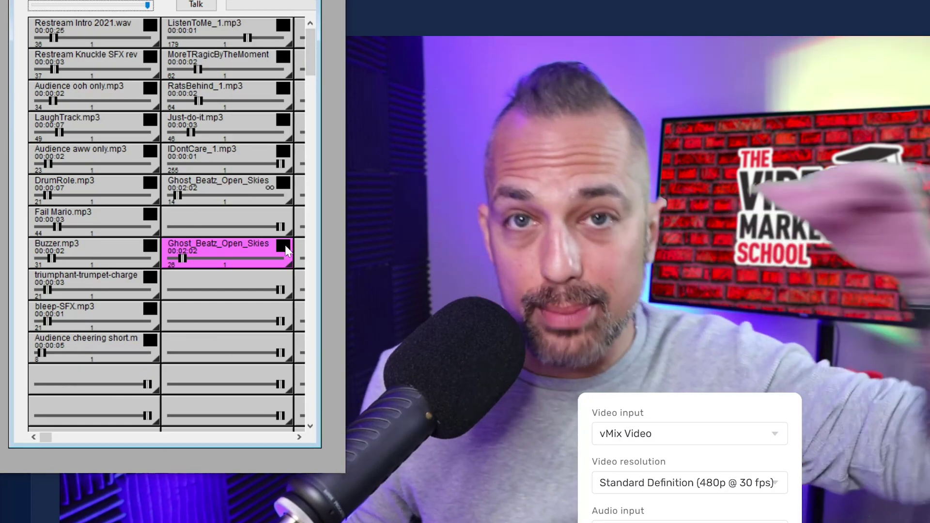
{"action": "left_click", "coordinate": [285, 250]}
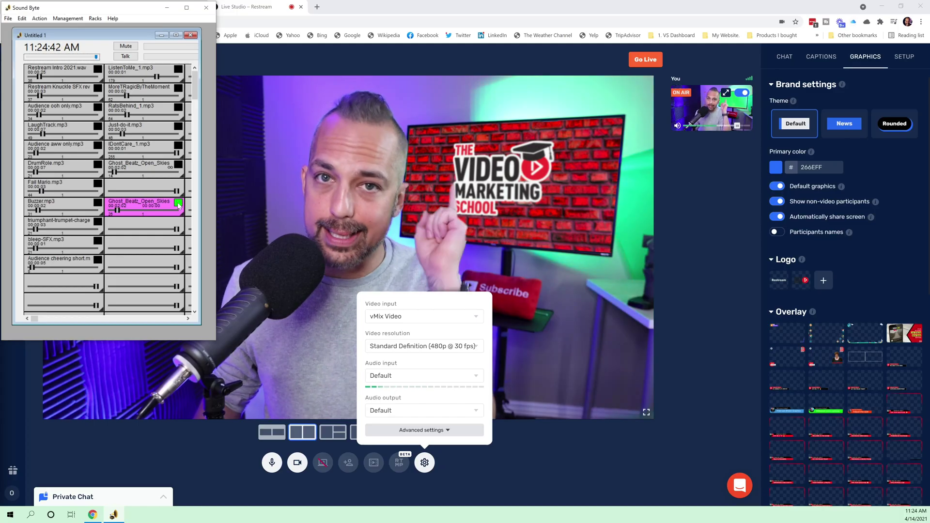